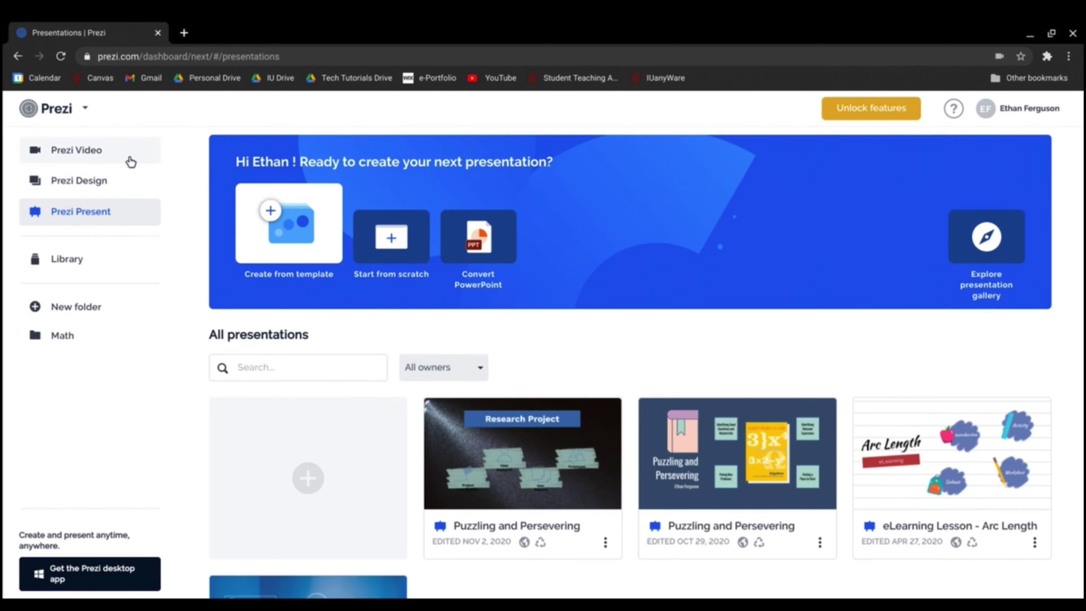
Step: Open the Library and look over its collection, recommended presentations and reusable videos
click(115, 260)
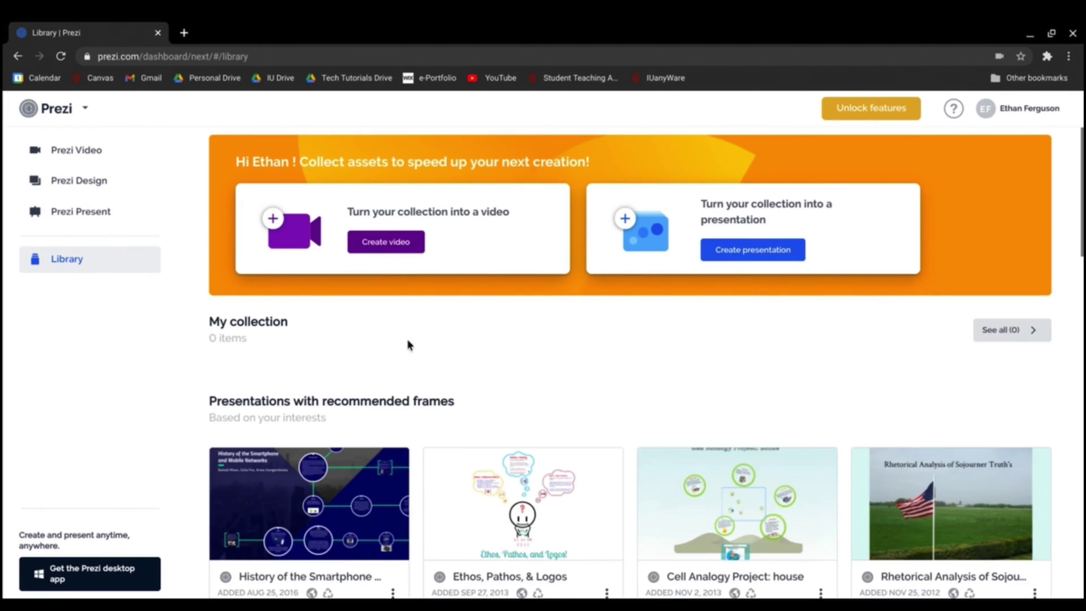
scroll(469, 354, down, 2)
scroll(469, 354, down, 2)
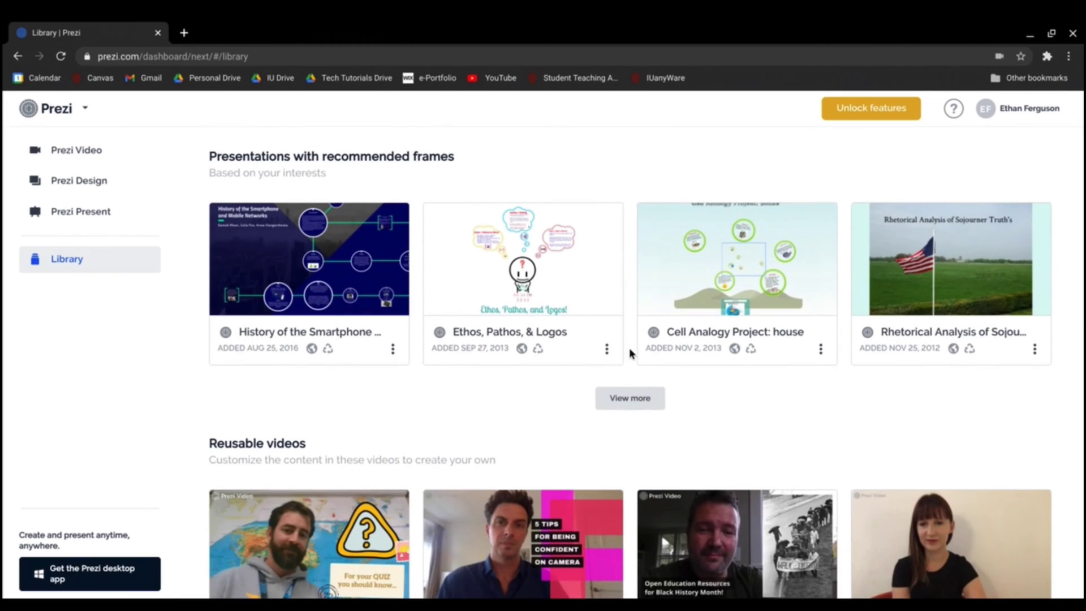
scroll(625, 342, up, 3)
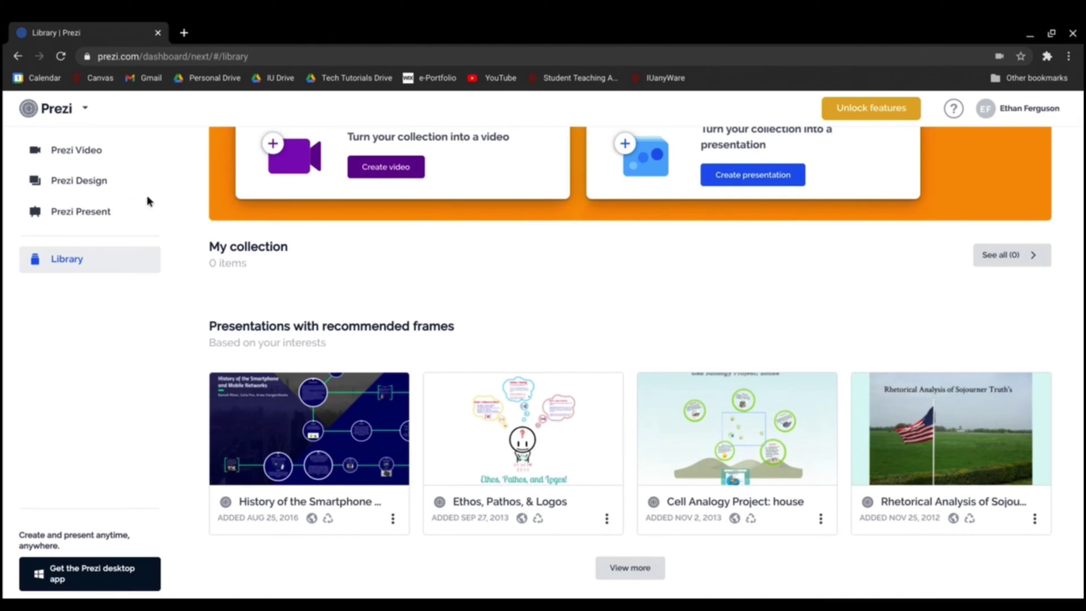
Step: Return to the Prezi Present presentations and start a new presentation to open the template chooser
click(113, 211)
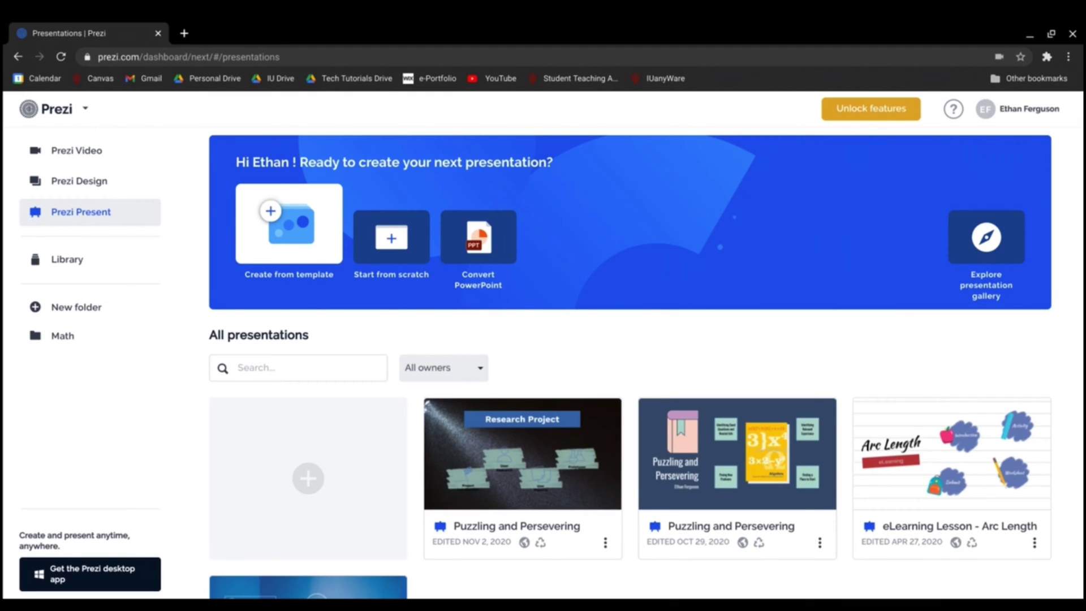
mouse_move(493, 486)
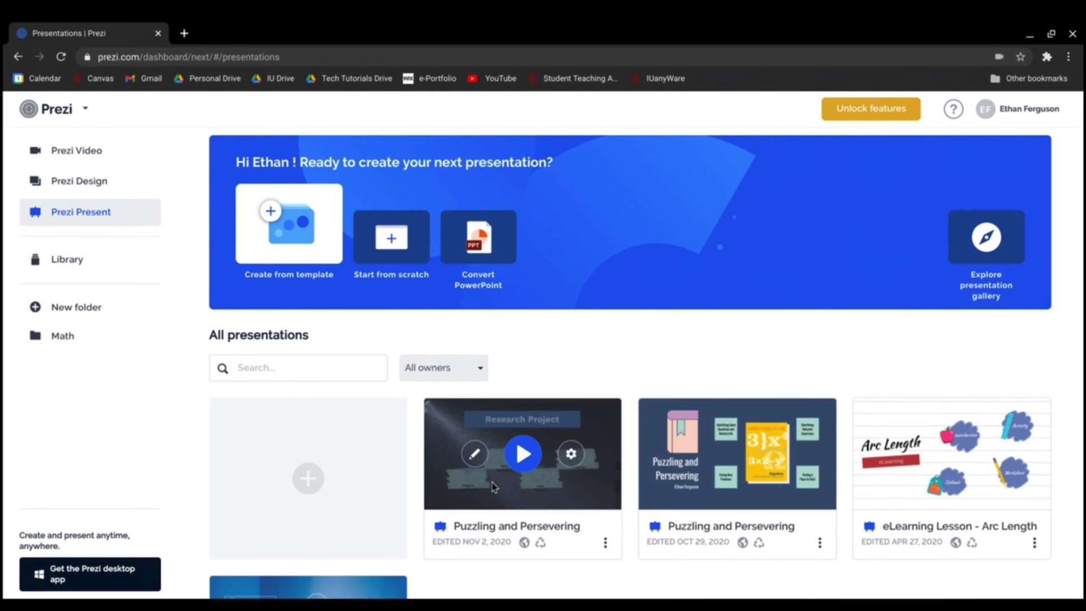
scroll(624, 526, down, 3)
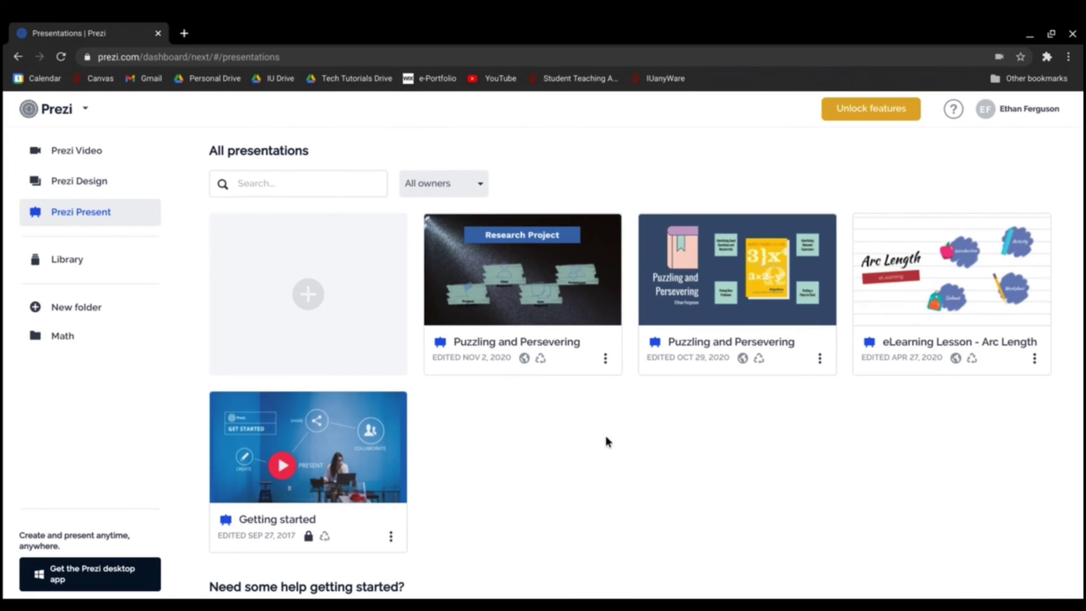
mouse_move(386, 482)
mouse_move(338, 491)
click(338, 294)
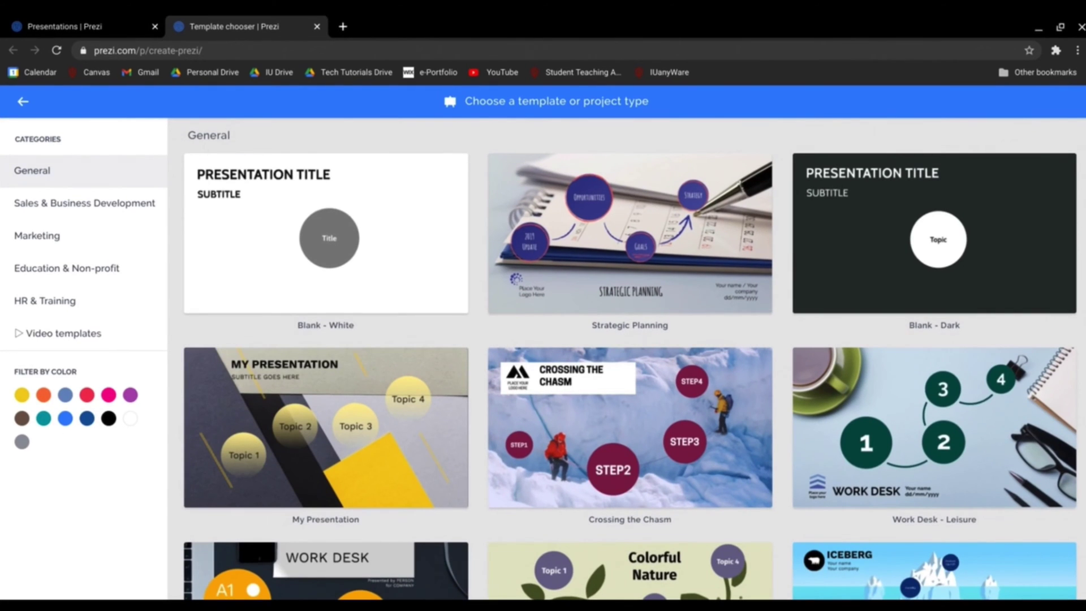
Step: Browse the presentation templates in the General category
scroll(630, 360, down, 1)
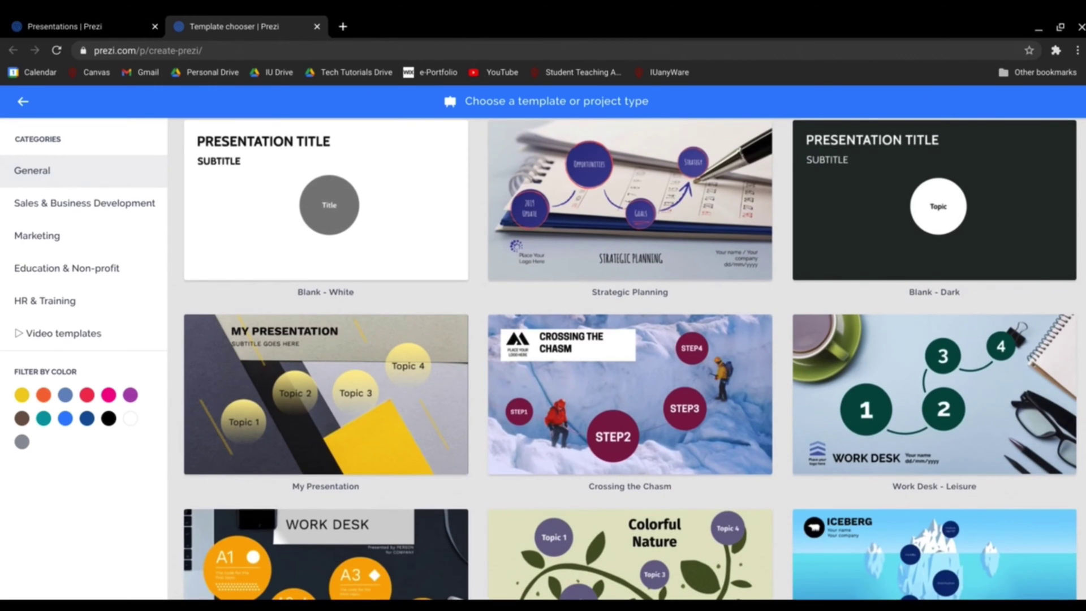
scroll(630, 360, down, 7)
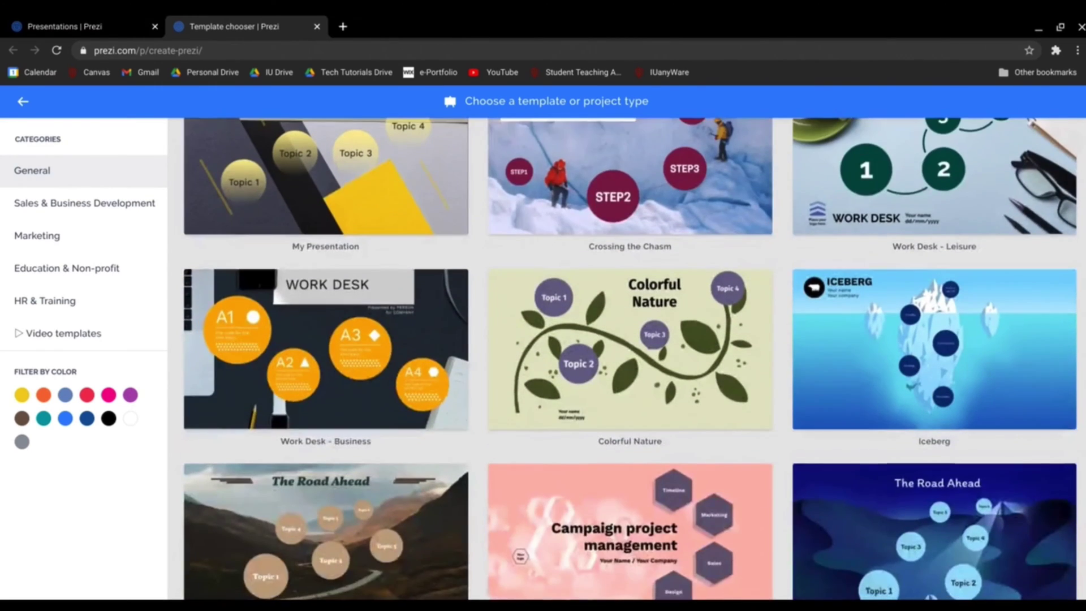
scroll(630, 360, down, 10)
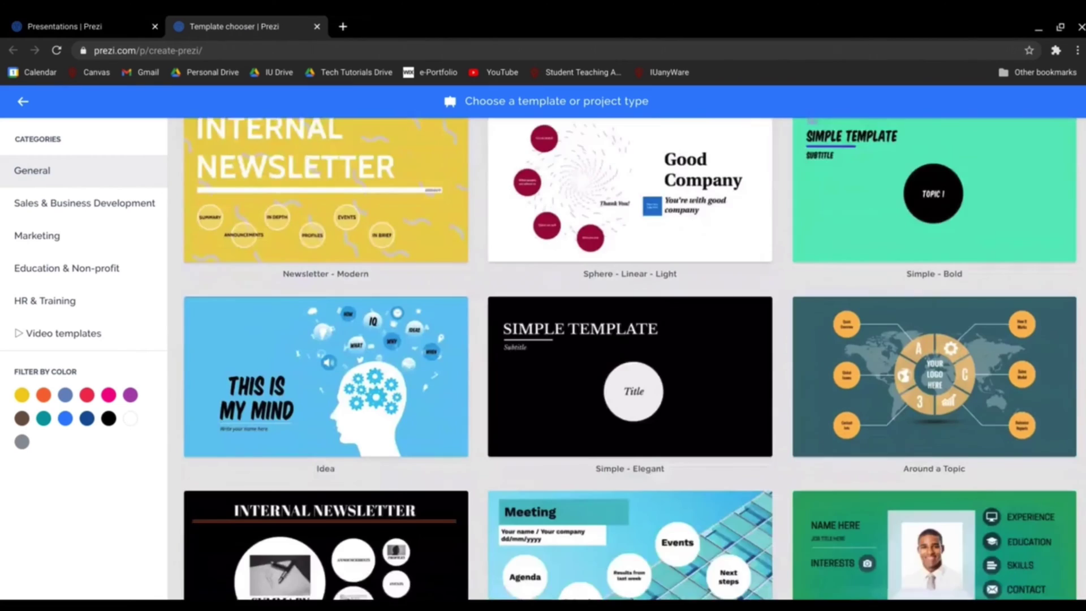
scroll(630, 361, down, 3)
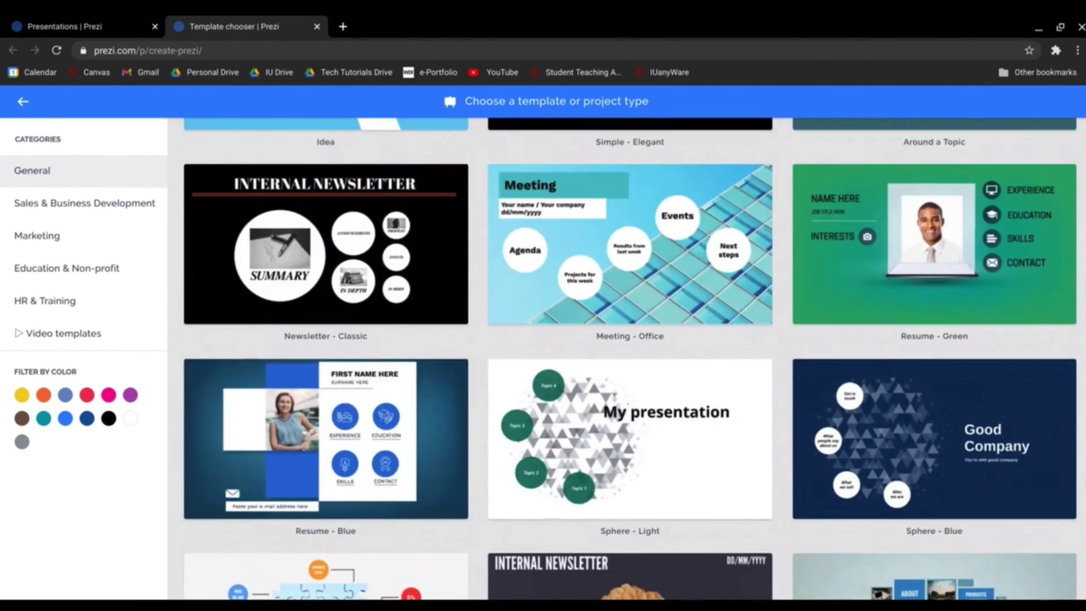
scroll(630, 360, up, 3)
scroll(630, 360, up, 17)
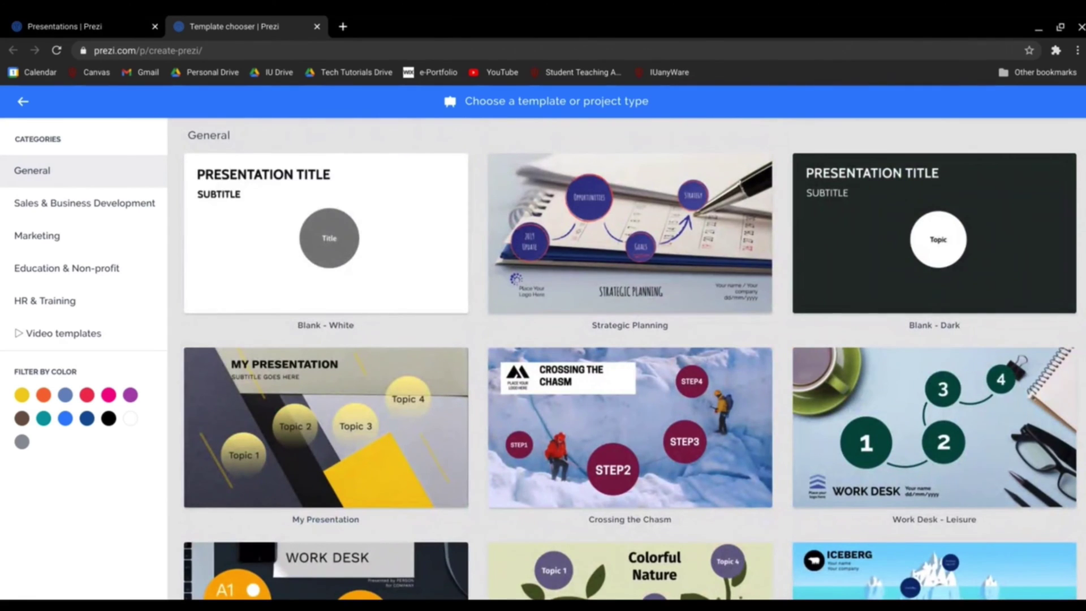
scroll(629, 360, down, 3)
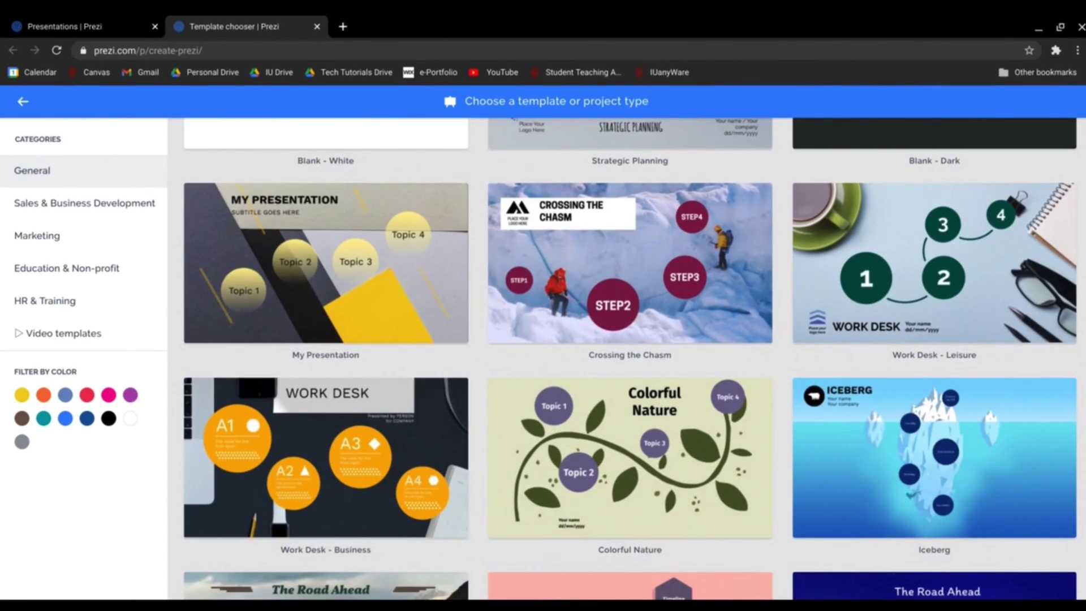
scroll(489, 236, down, 3)
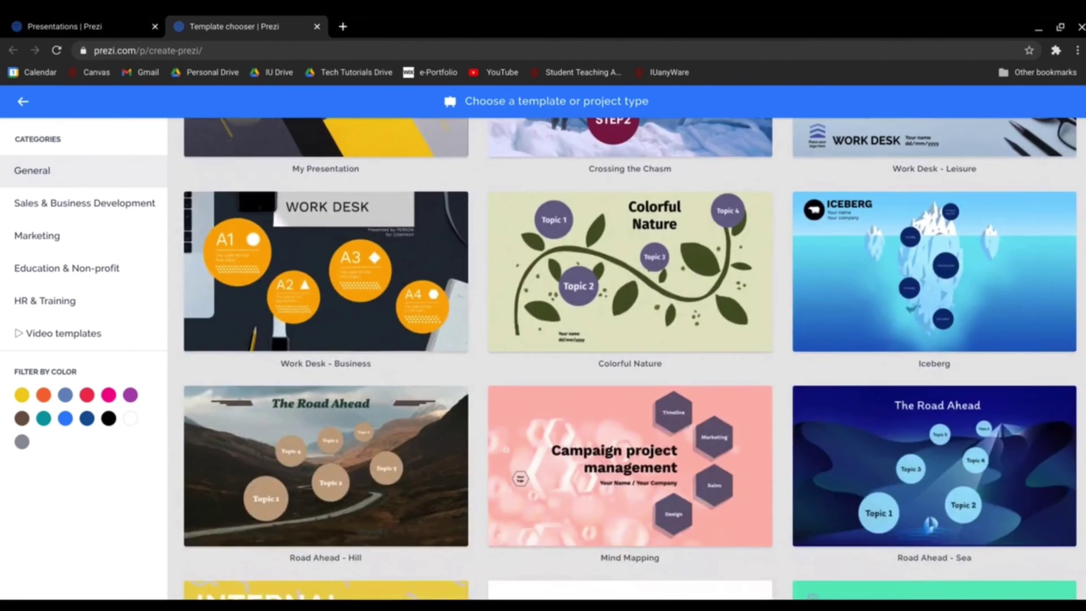
scroll(489, 236, up, 6)
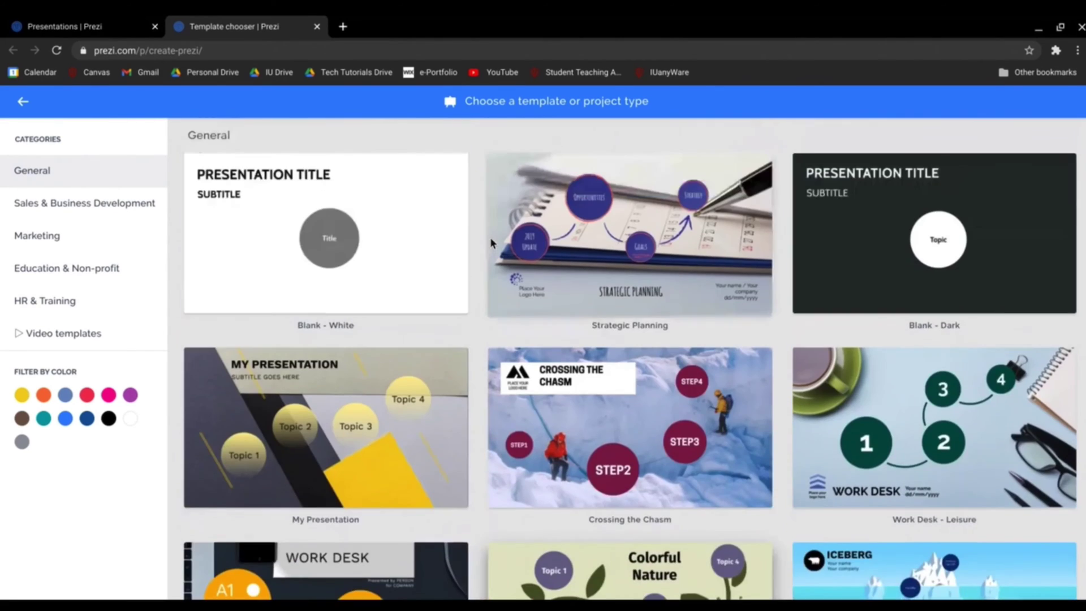
Step: View the Sales & Business Development templates and browse those in the Education & Non-profit category
click(83, 204)
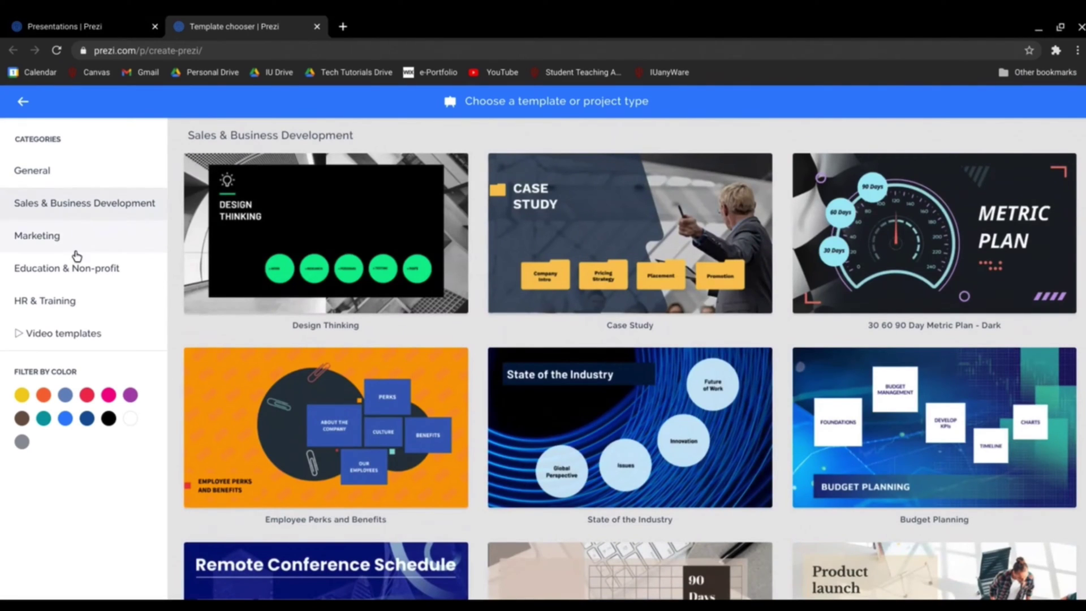
click(75, 273)
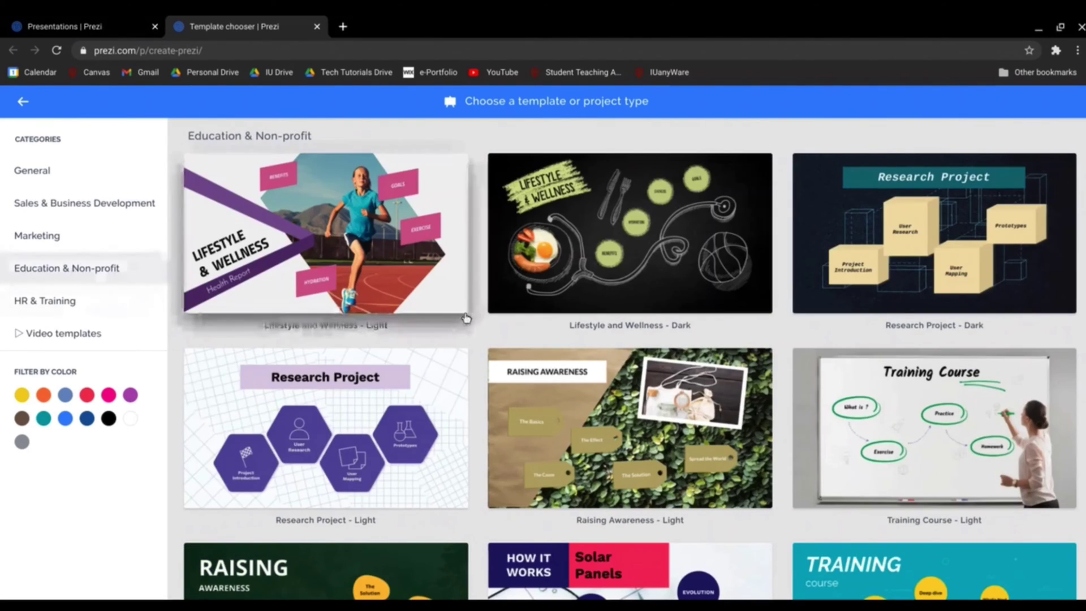
scroll(475, 320, down, 2)
scroll(474, 317, down, 6)
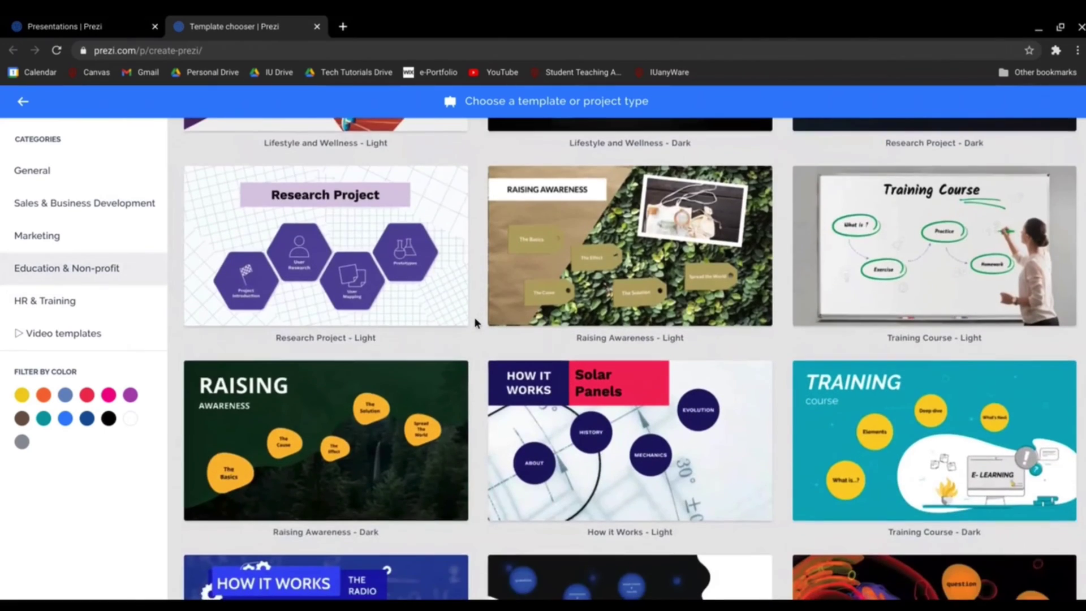
scroll(473, 316, down, 10)
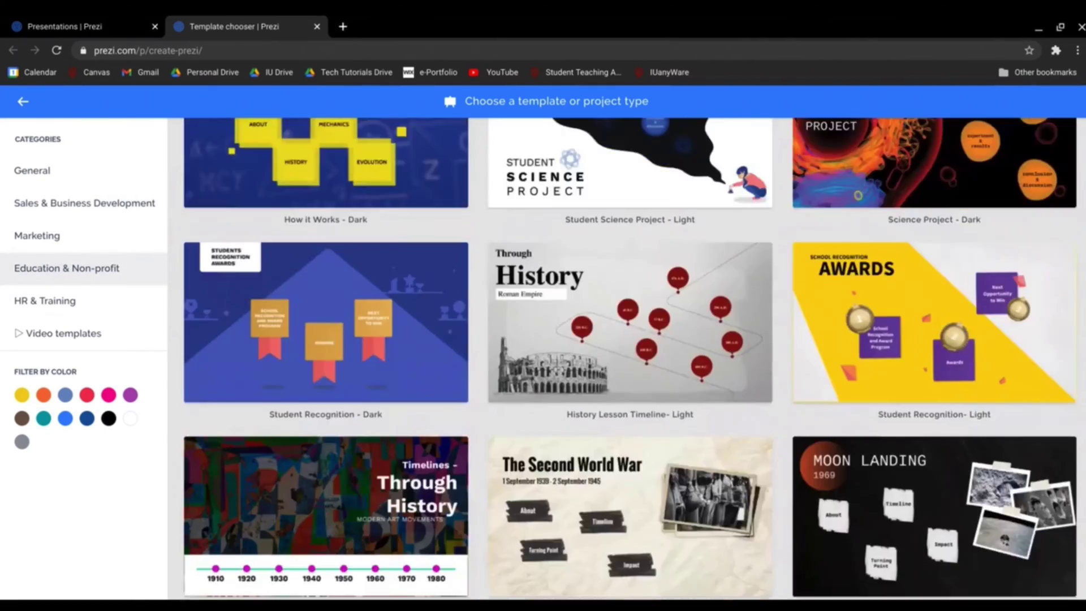
scroll(631, 358, up, 14)
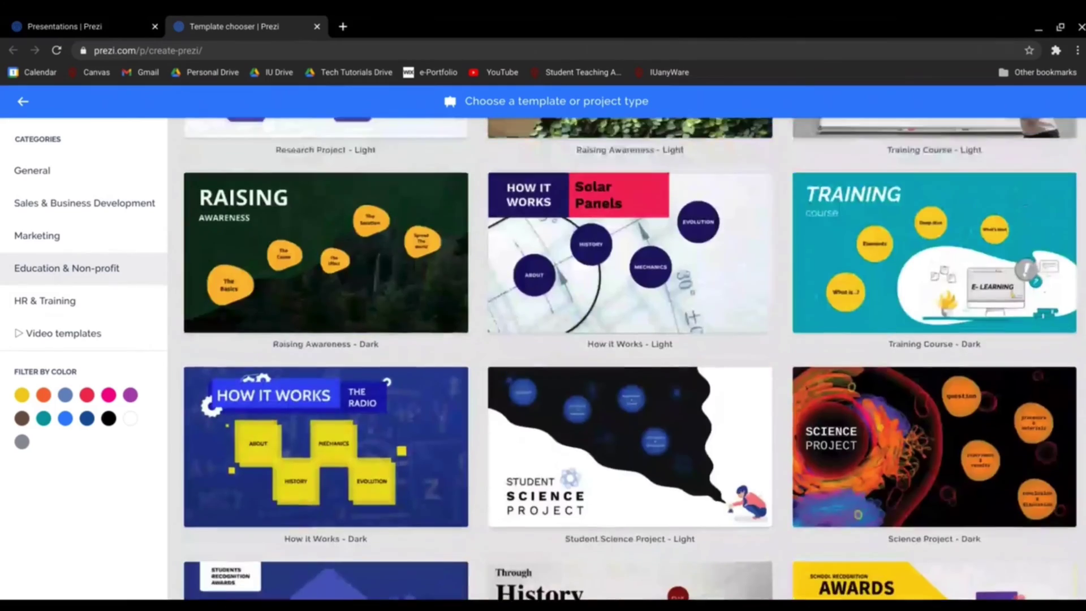
scroll(631, 359, up, 1)
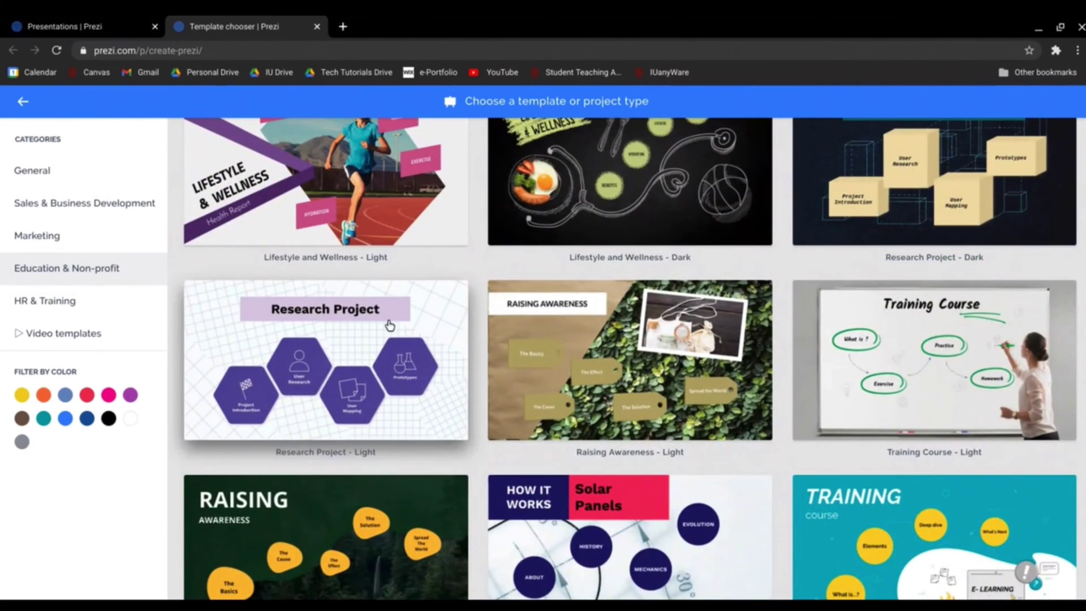
Step: Open the Research Project - Light template and preview its pages up to Problem Statement
click(346, 352)
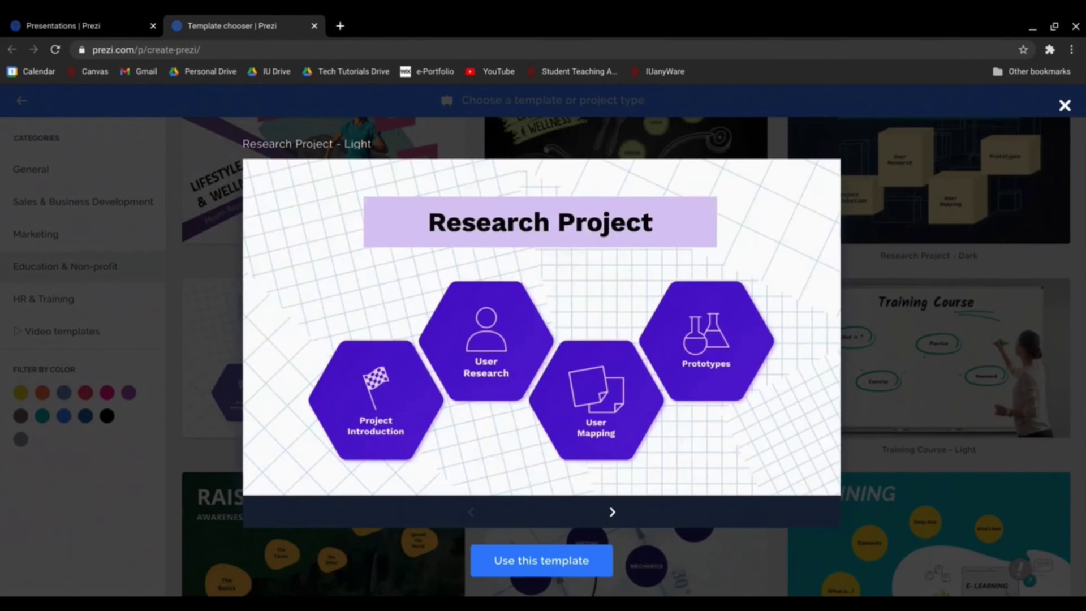
click(608, 512)
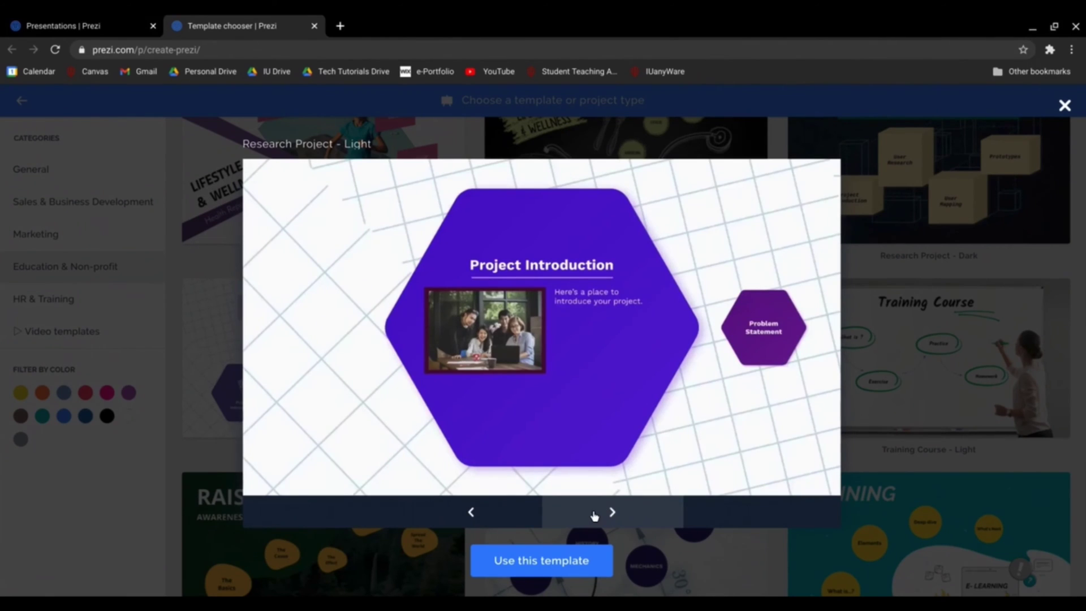
click(592, 515)
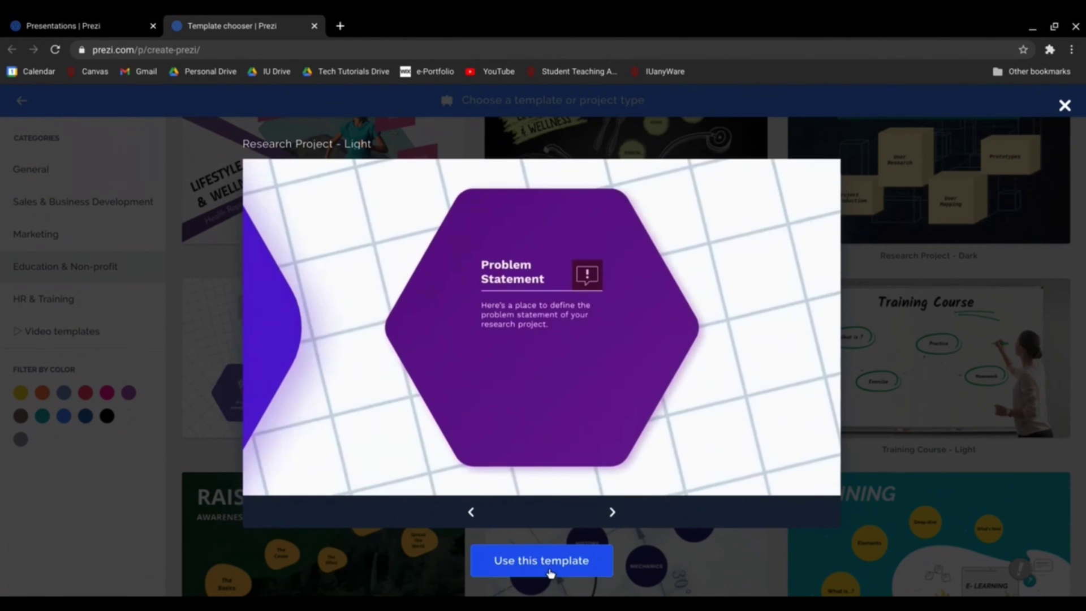
Step: Use the Research Project - Light template and title the presentation "Puzzling and Persevering"
click(547, 572)
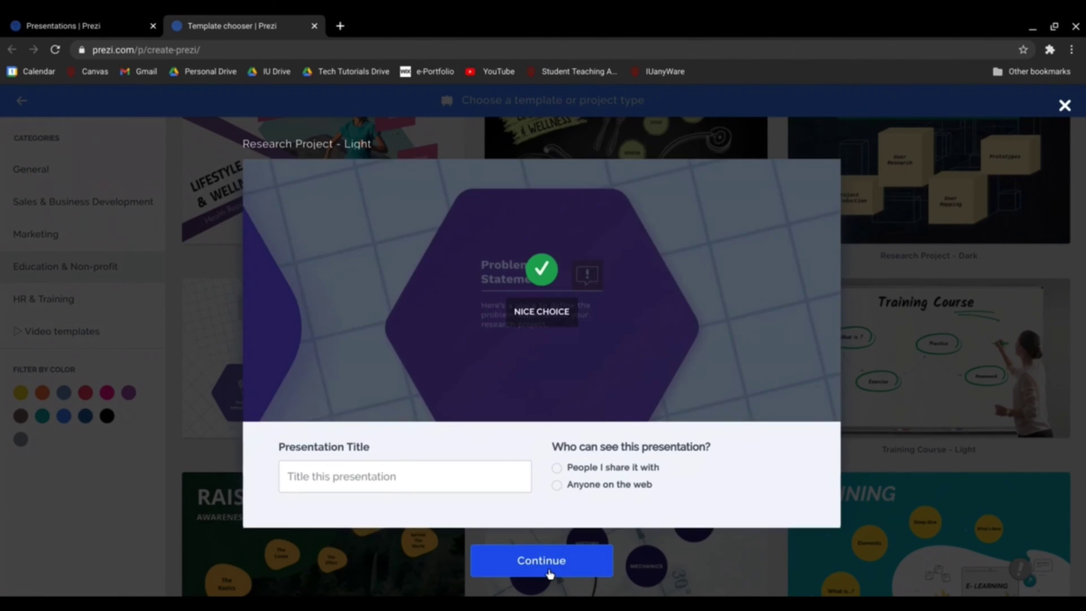
click(453, 474)
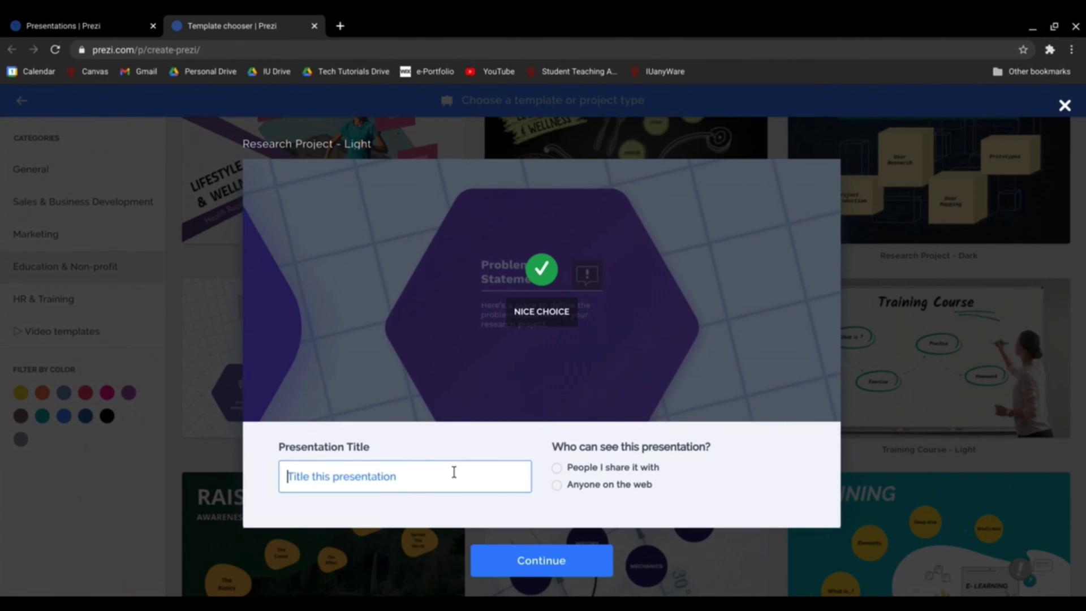
text(Puzzling and Persevering)
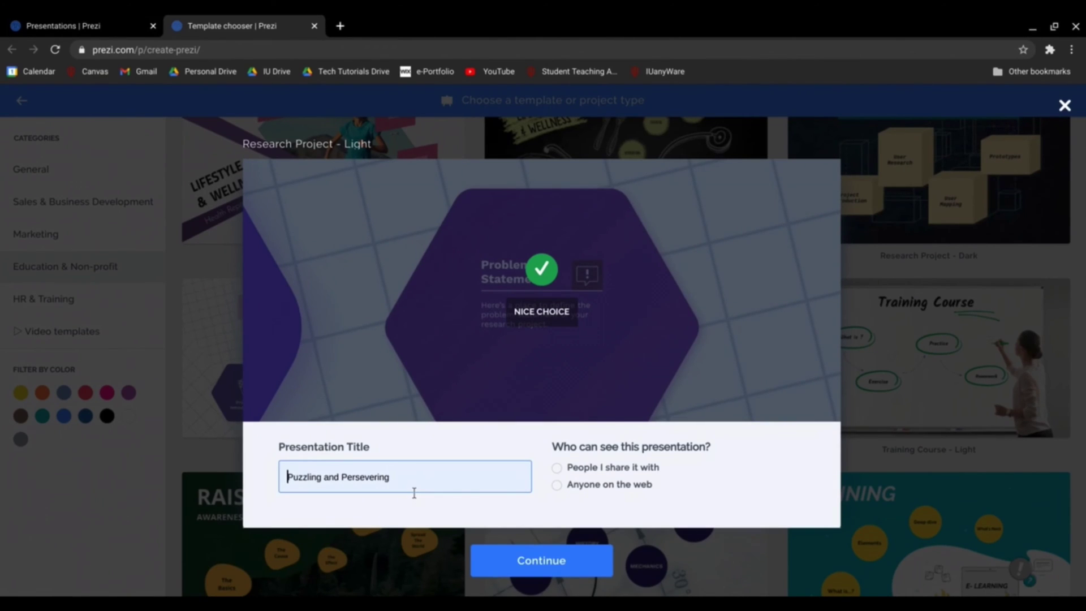
click(413, 507)
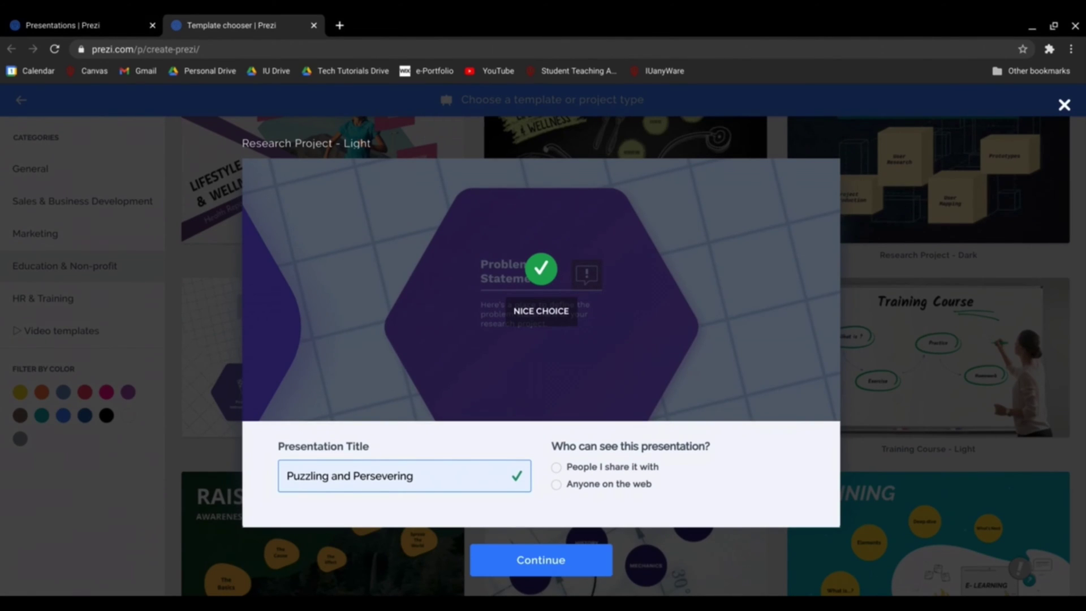
Step: Compare the two visibility options, set the presentation to Anyone on the web, and create it
click(556, 486)
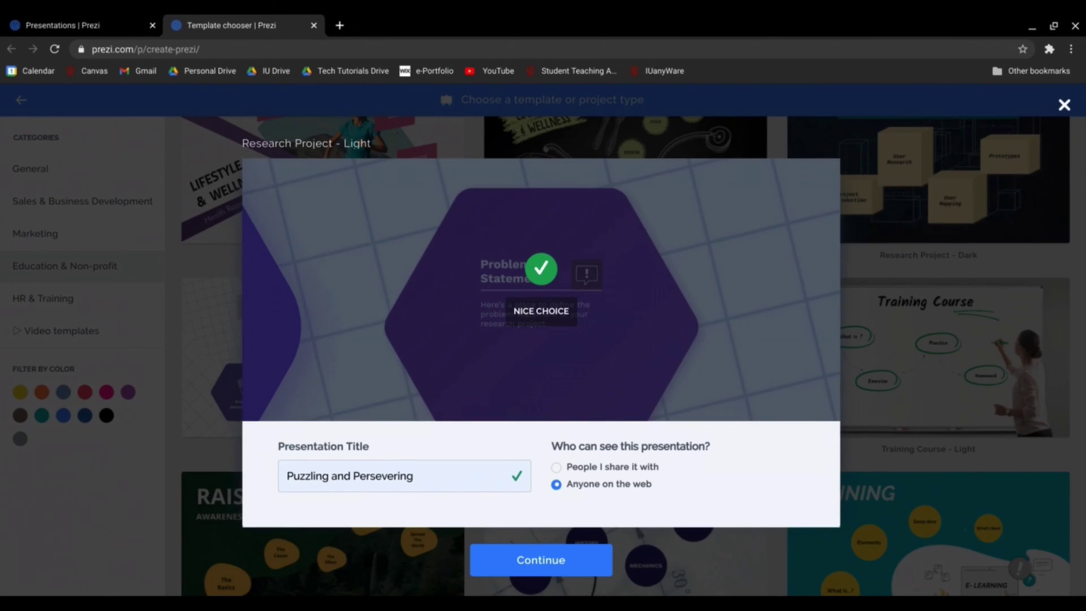
click(556, 468)
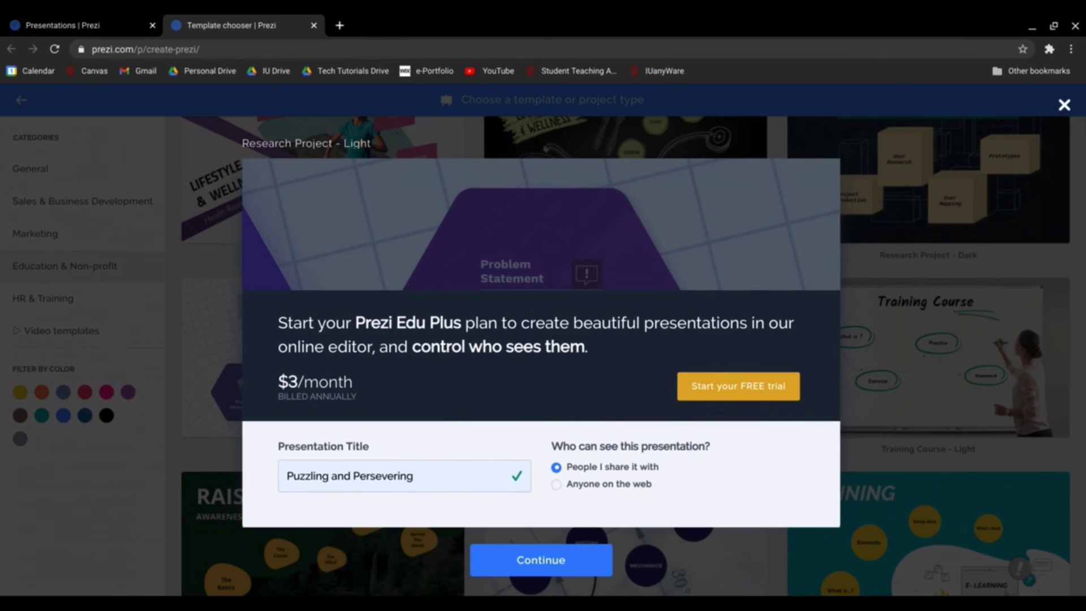
click(556, 487)
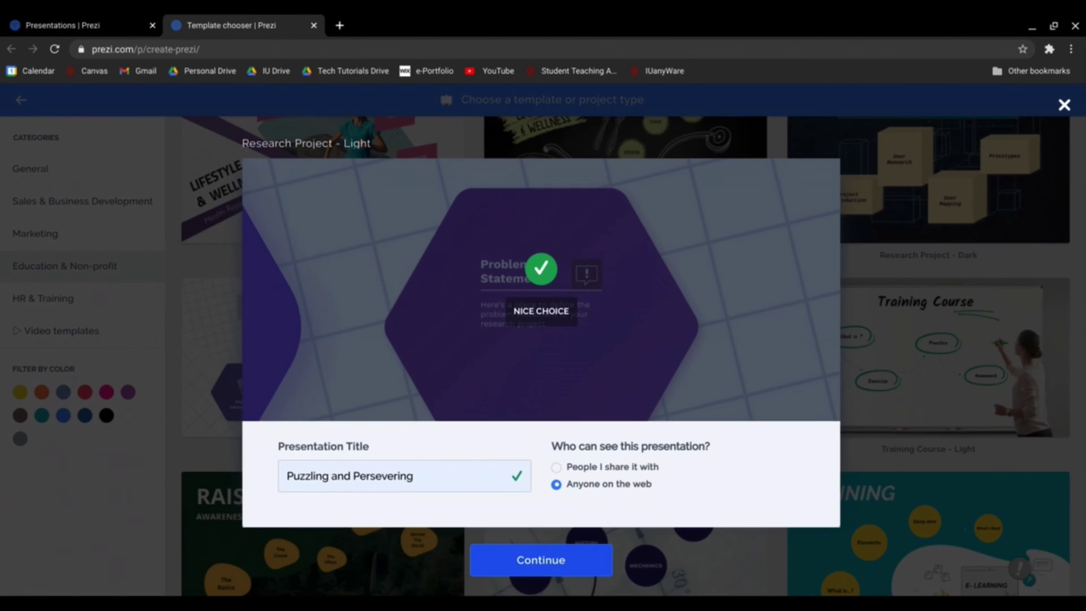
click(551, 567)
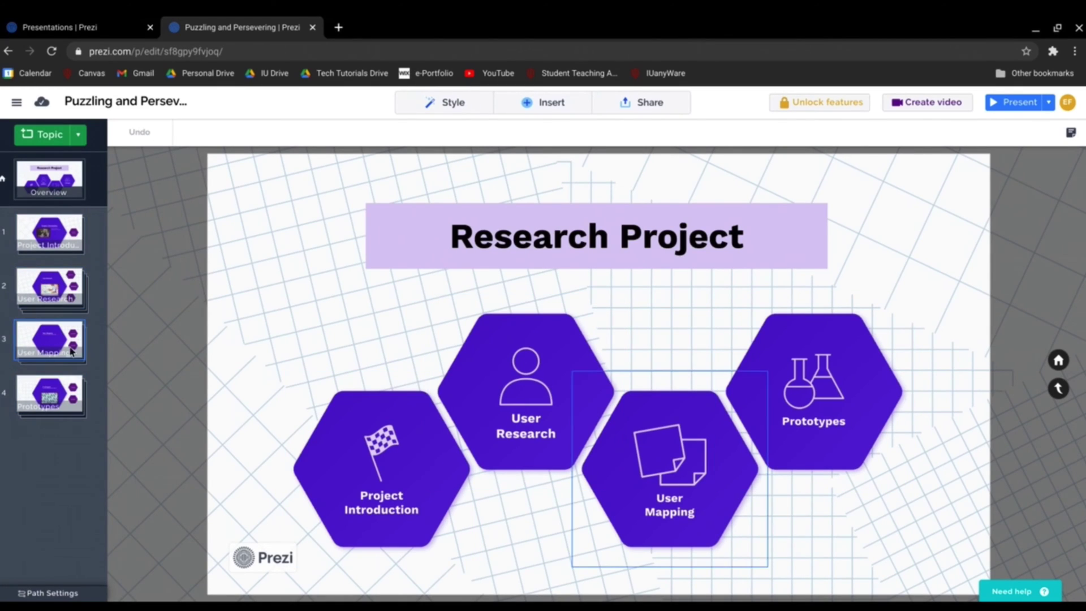
click(50, 394)
click(1007, 399)
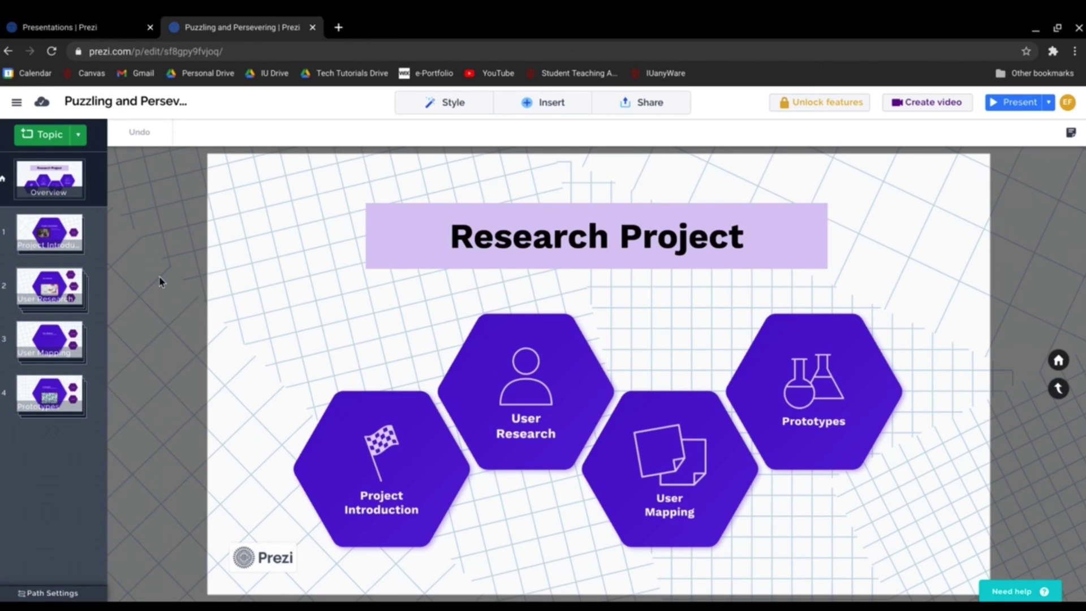
Step: Open the User Research topic and change its heading to "User Reskjljaljf"
click(71, 293)
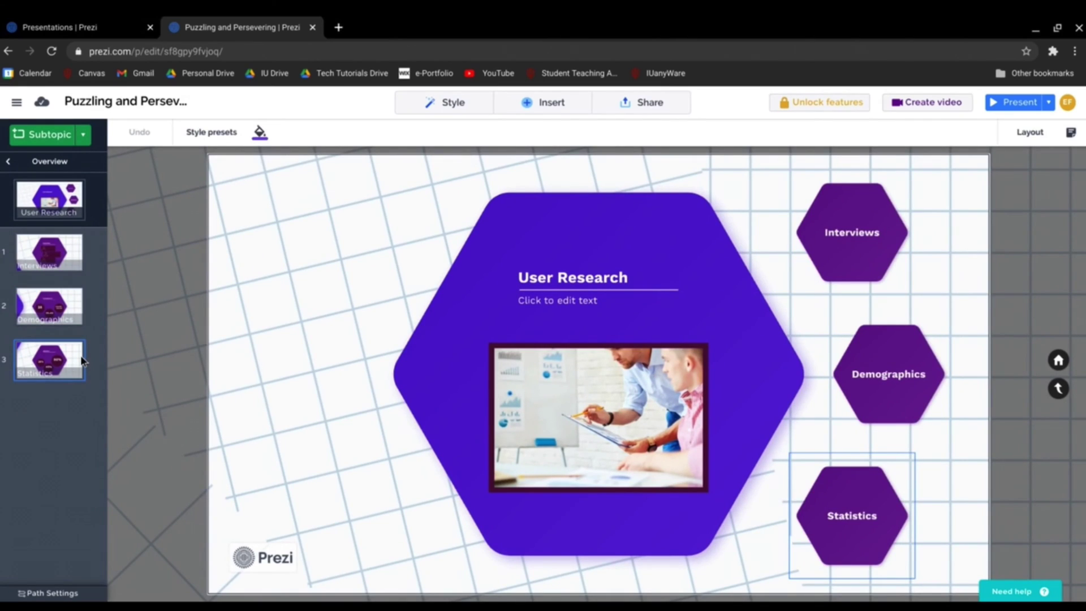
click(578, 279)
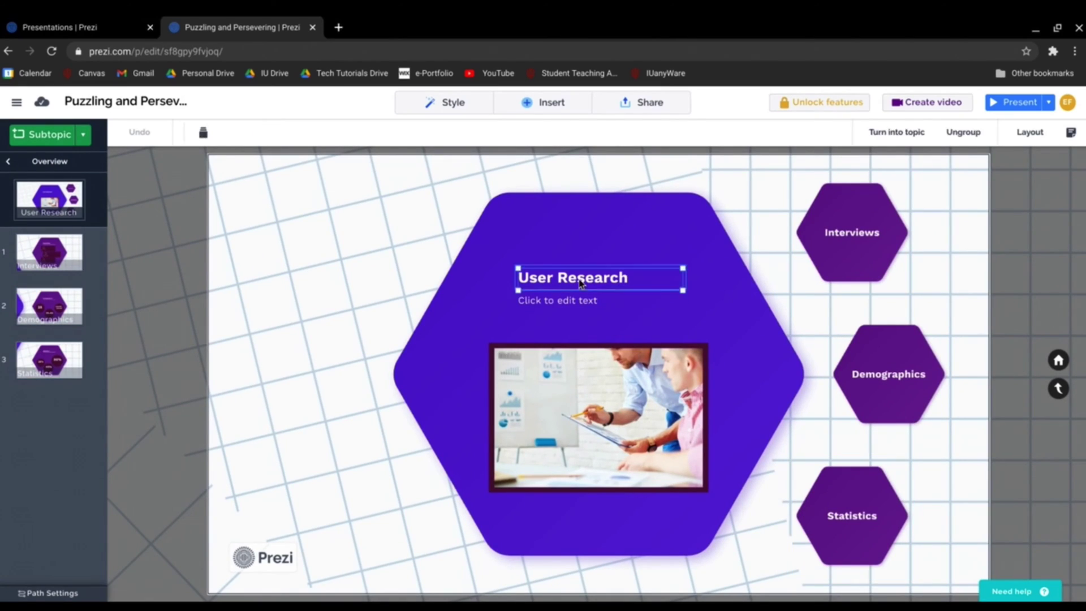
click(579, 279)
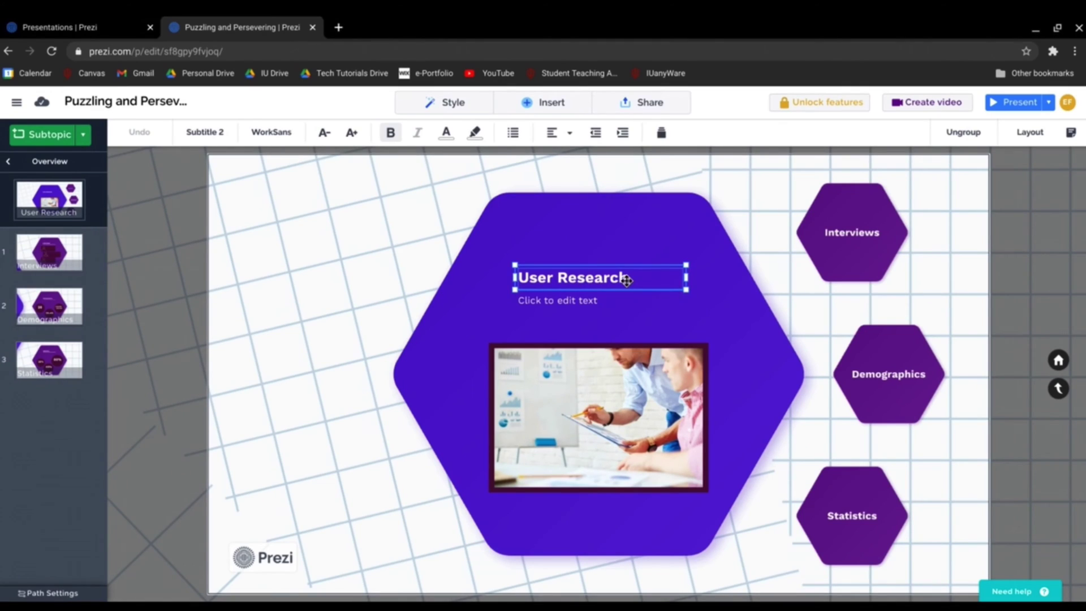
key(BackSpace)
key(BackSpace)
key(BackSpace)
key(BackSpace)
key(BackSpace)
text(kjljaljf)
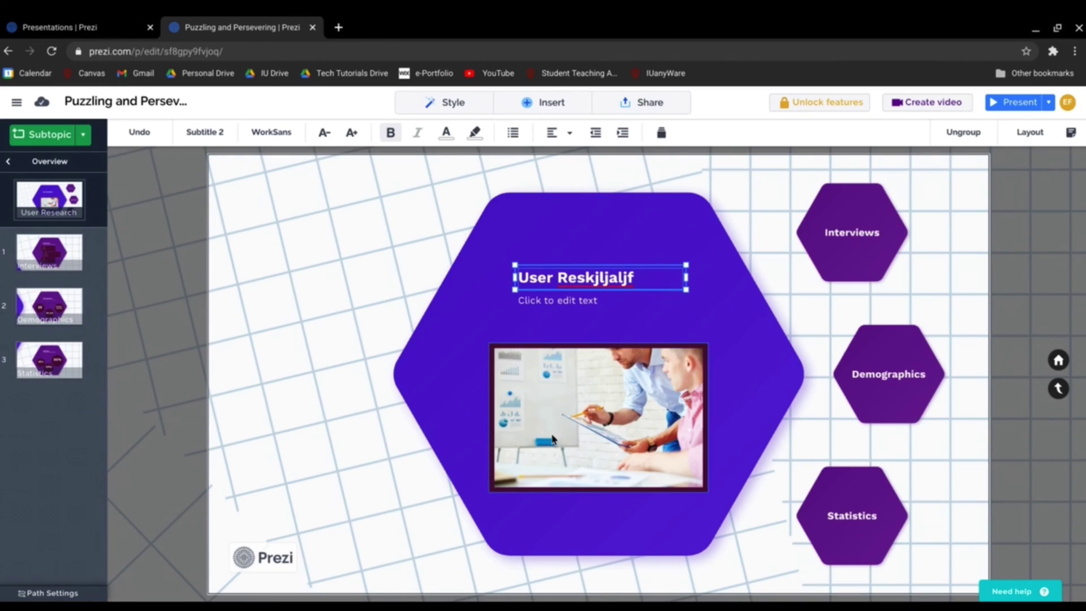
Step: Replace the picture in the User Research topic with the free dartboard image
click(580, 419)
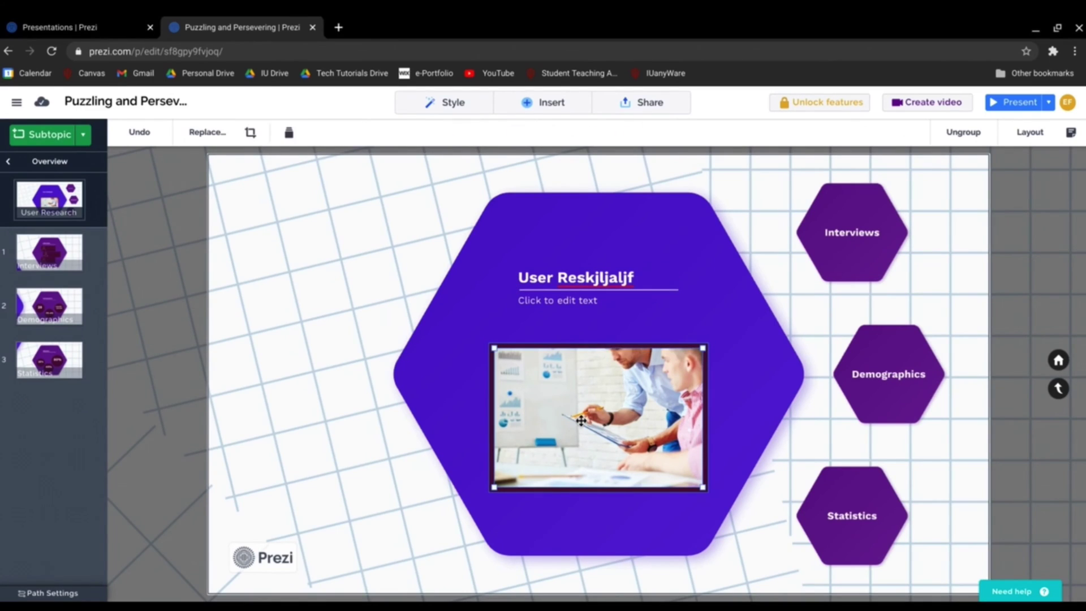
click(208, 135)
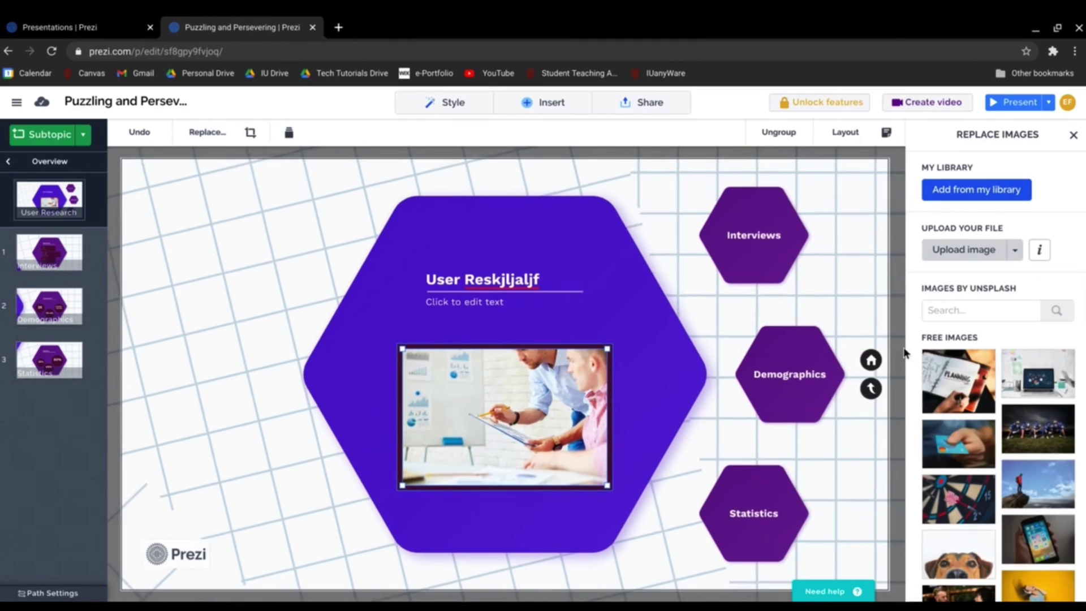
click(981, 498)
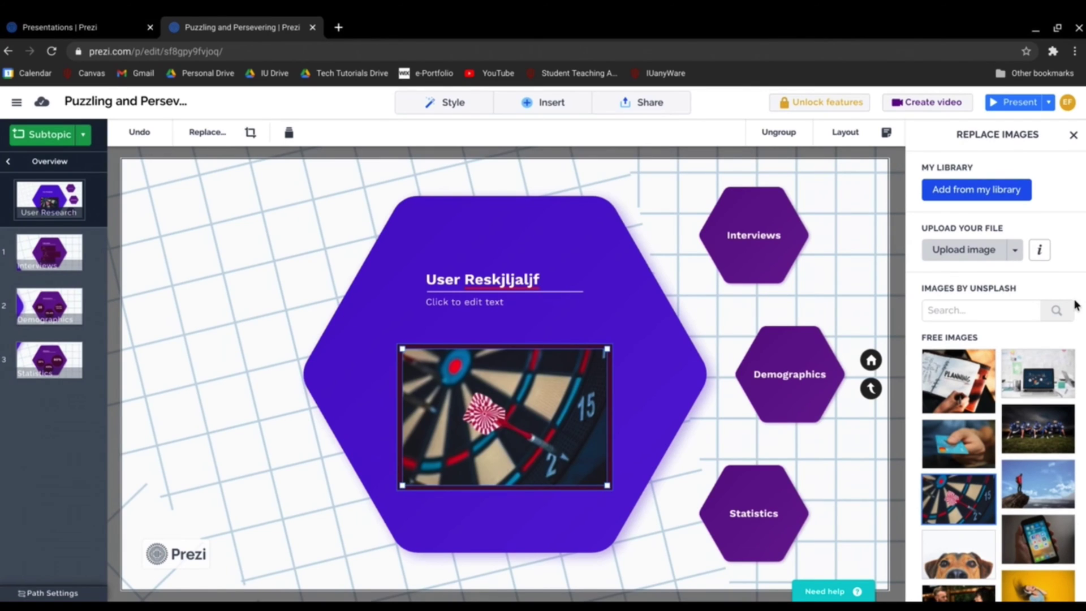
click(1072, 135)
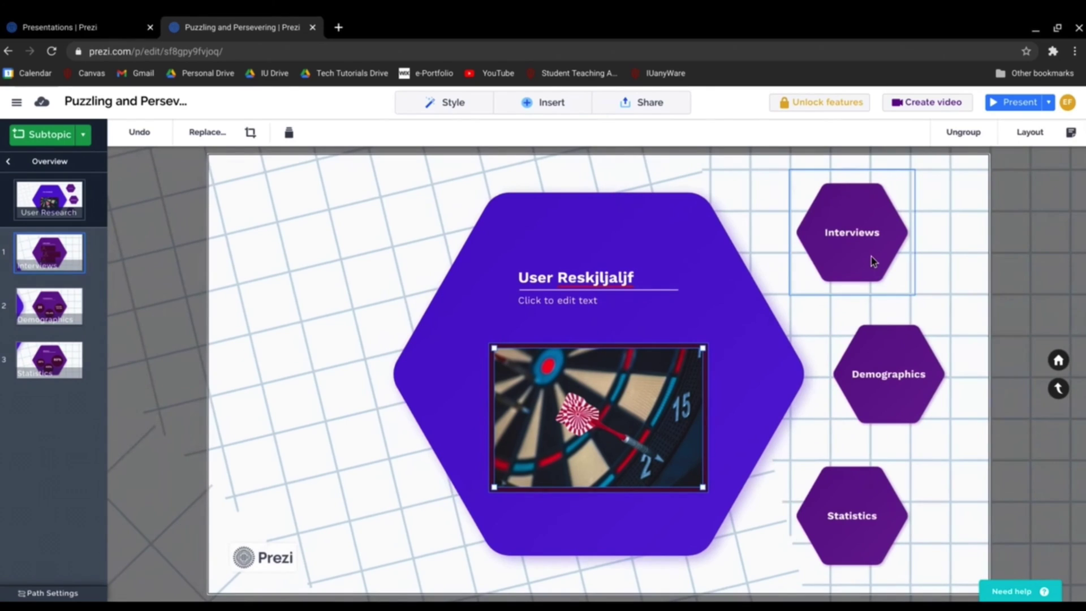
Step: Open the Interviews subtopic, select its first placeholder text, and return to the presentation overview
click(871, 260)
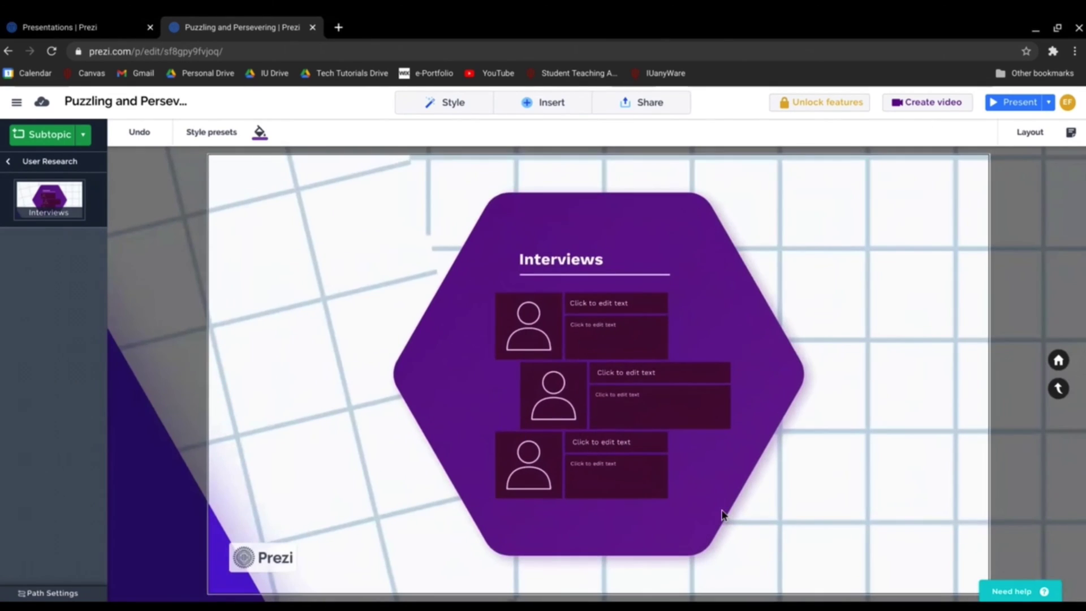
click(633, 299)
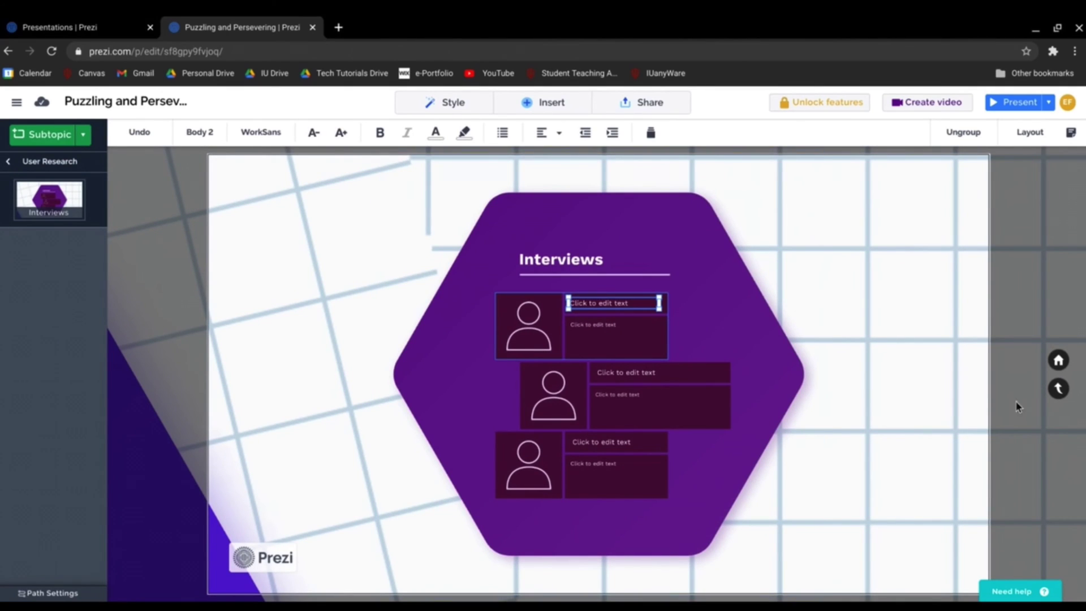
click(1058, 360)
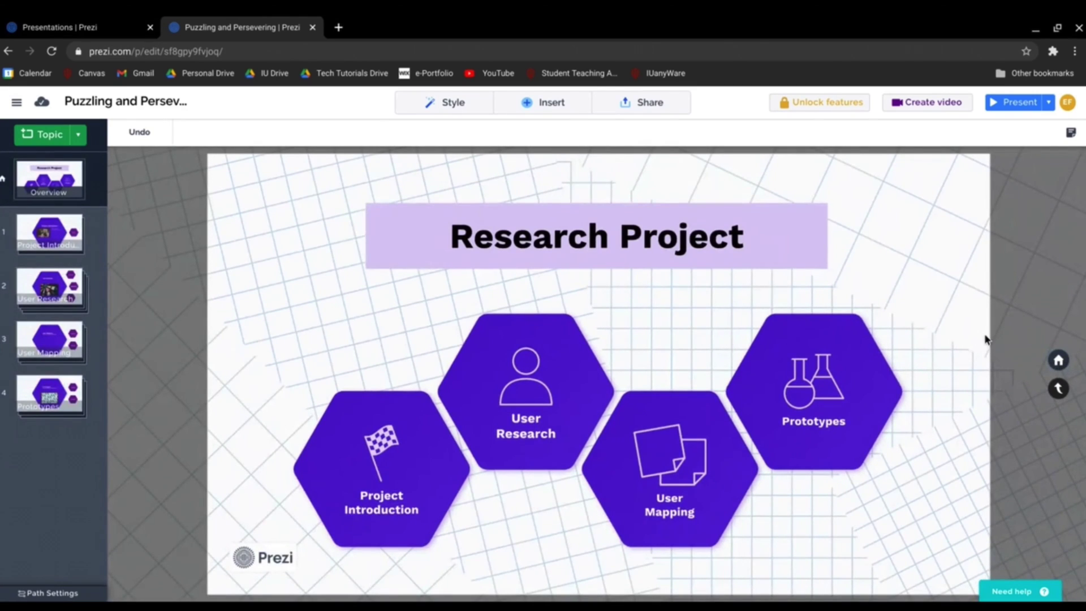
Step: Set the presentation background to the free image of a runner on pavement and browse the other free backgrounds
click(456, 104)
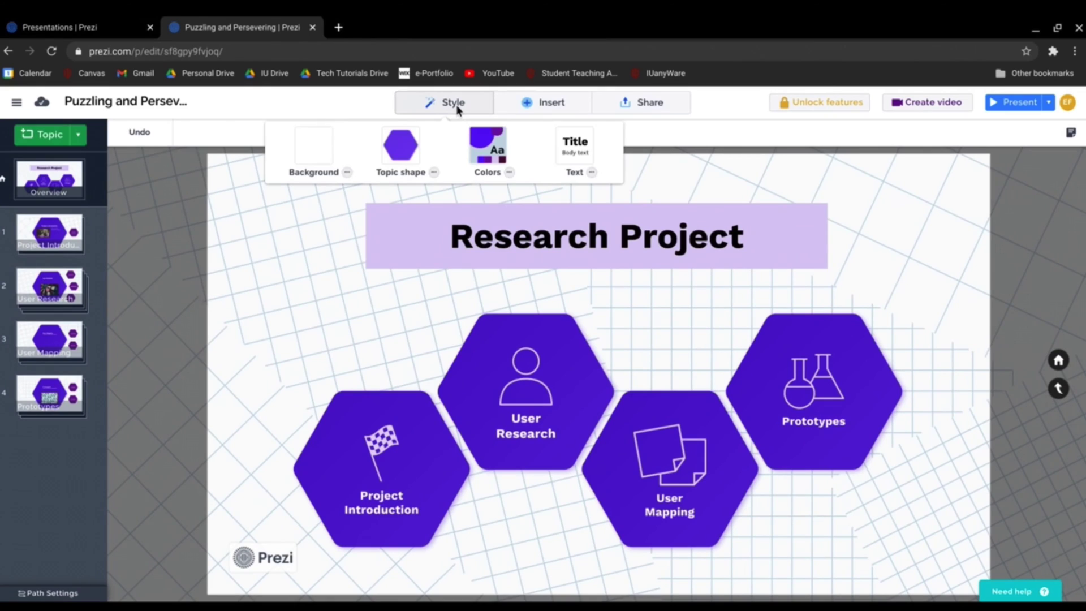
click(346, 173)
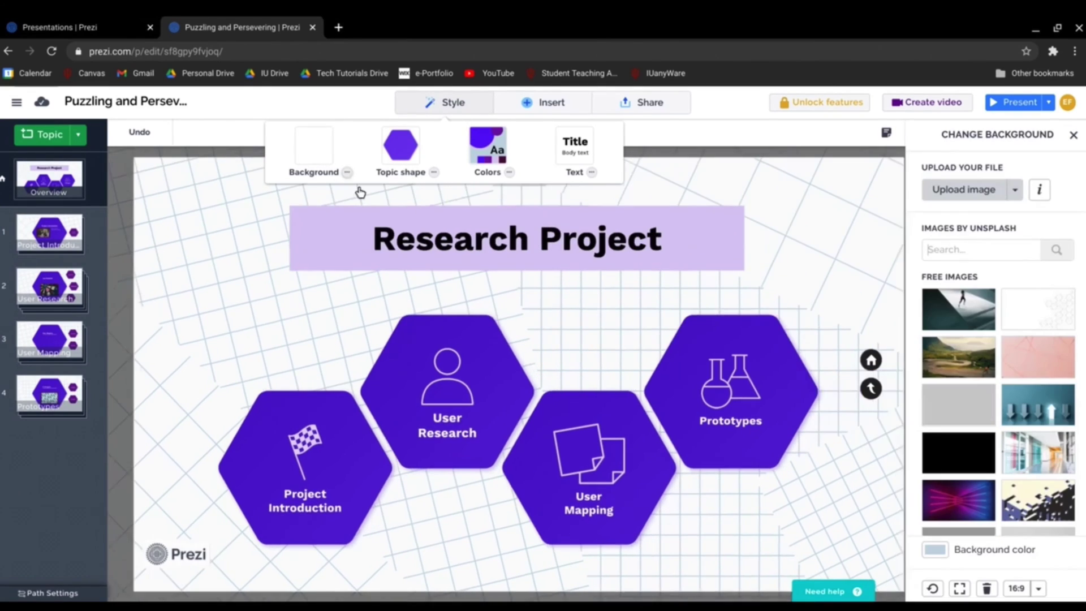
click(971, 320)
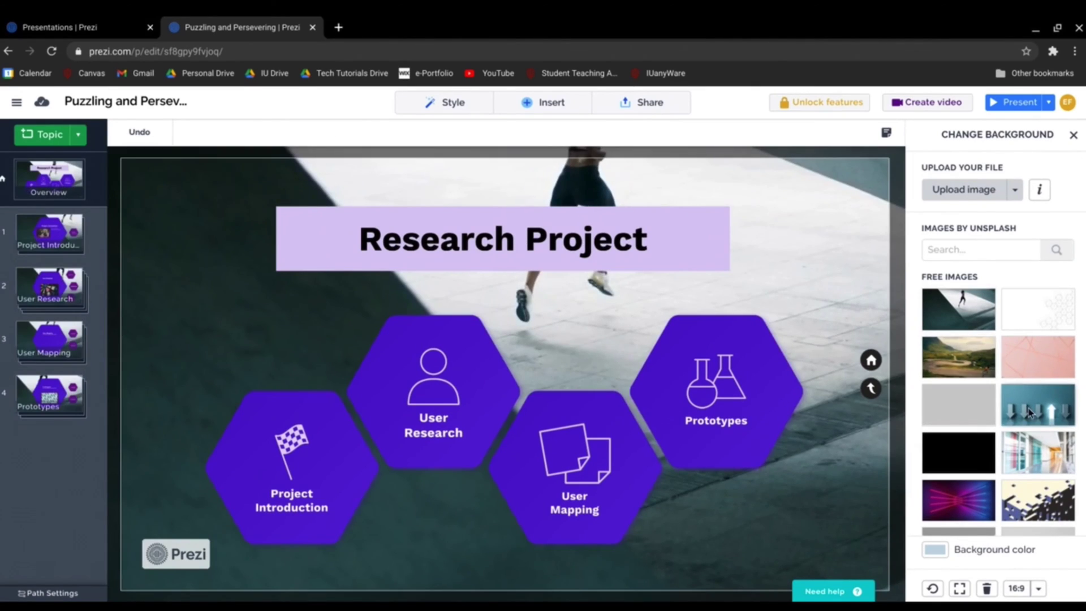
scroll(1029, 412, down, 5)
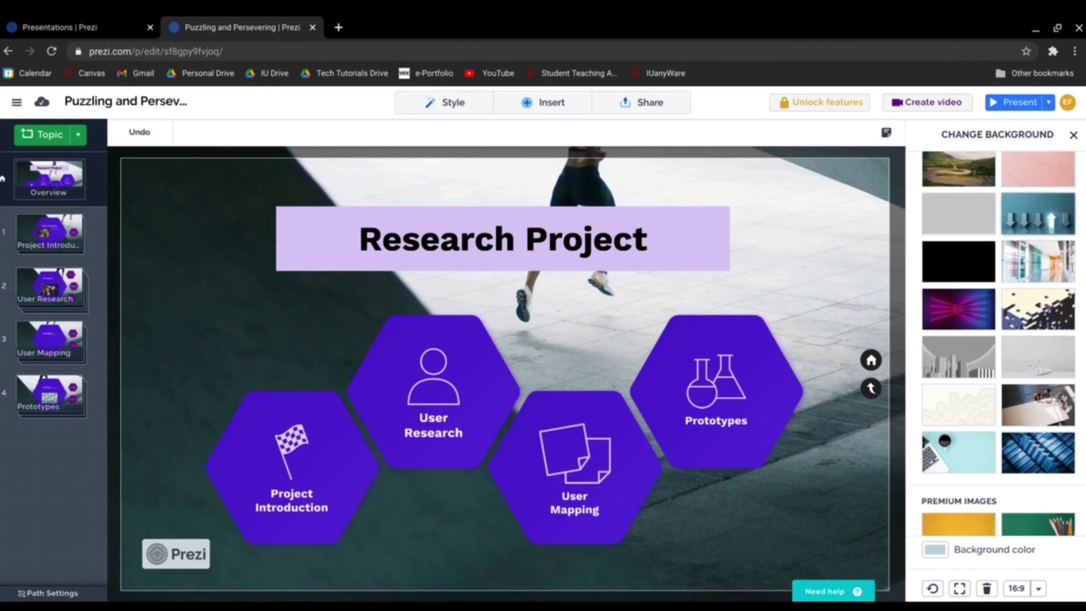